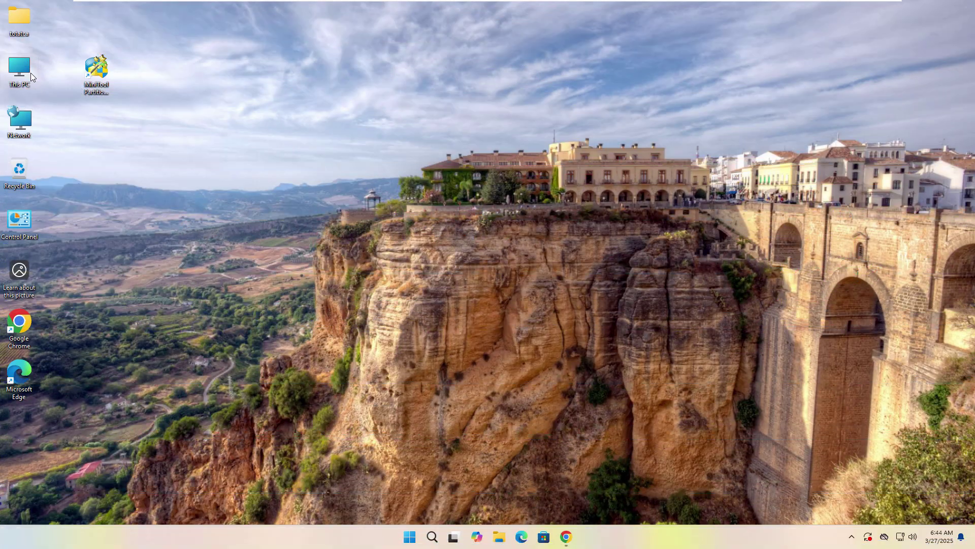
- Open This PC and compare the drives: SYSTEM (C:) has 919 MB free, DATA (D:) 165 GB
{"action": "right_click", "coordinate": [30, 72]}
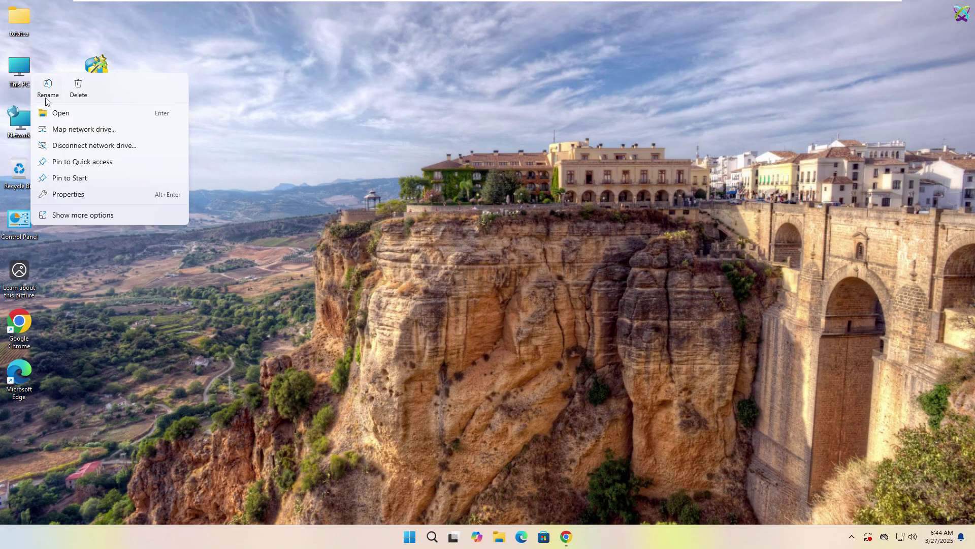
{"action": "left_click", "coordinate": [57, 113]}
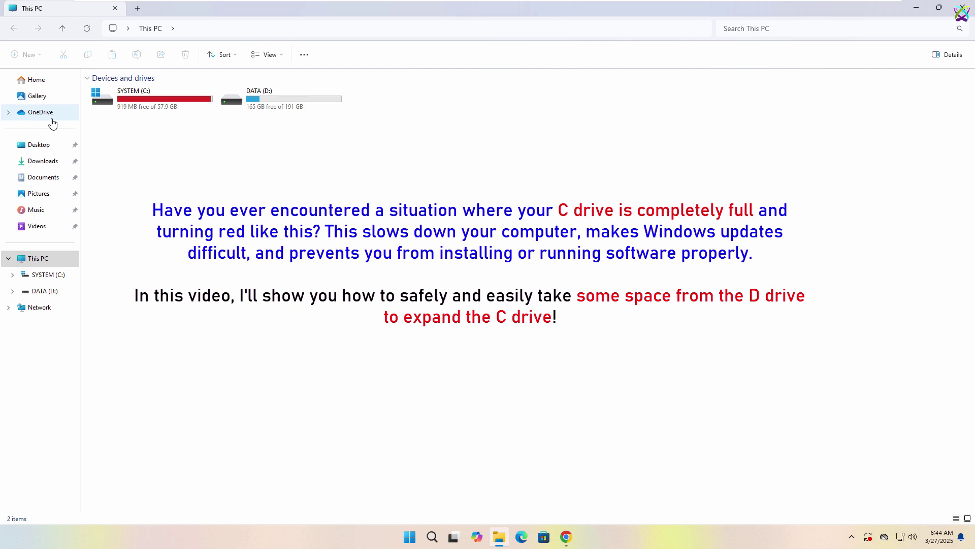
{"action": "left_click", "coordinate": [186, 109]}
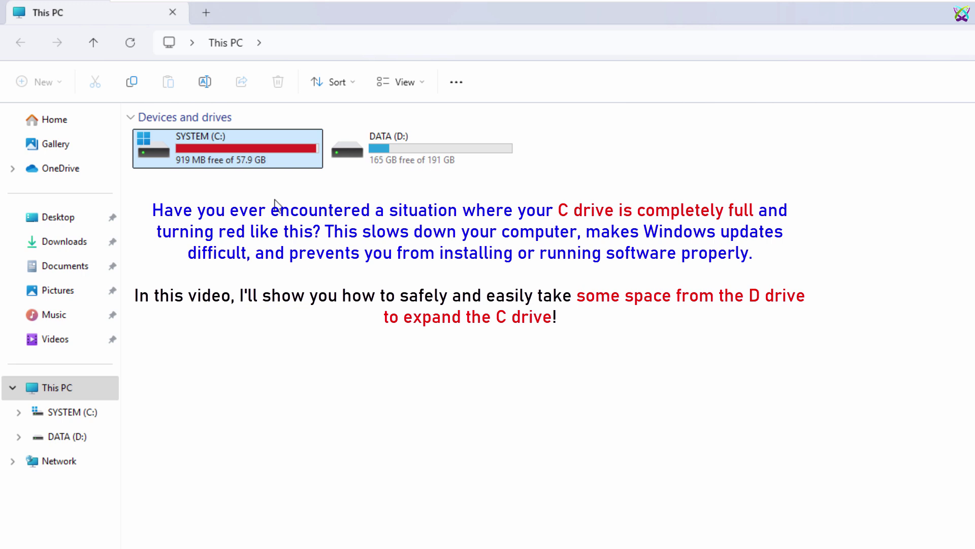
{"action": "left_click", "coordinate": [455, 163]}
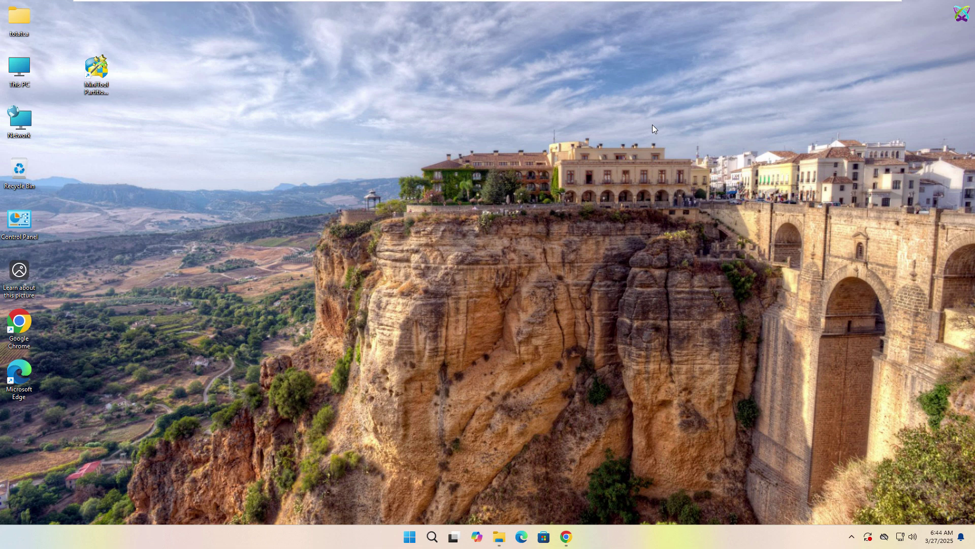
- Open Chrome on partitionwizard.com to view the Free, Pro and Server edition downloads
{"action": "left_click", "coordinate": [566, 537]}
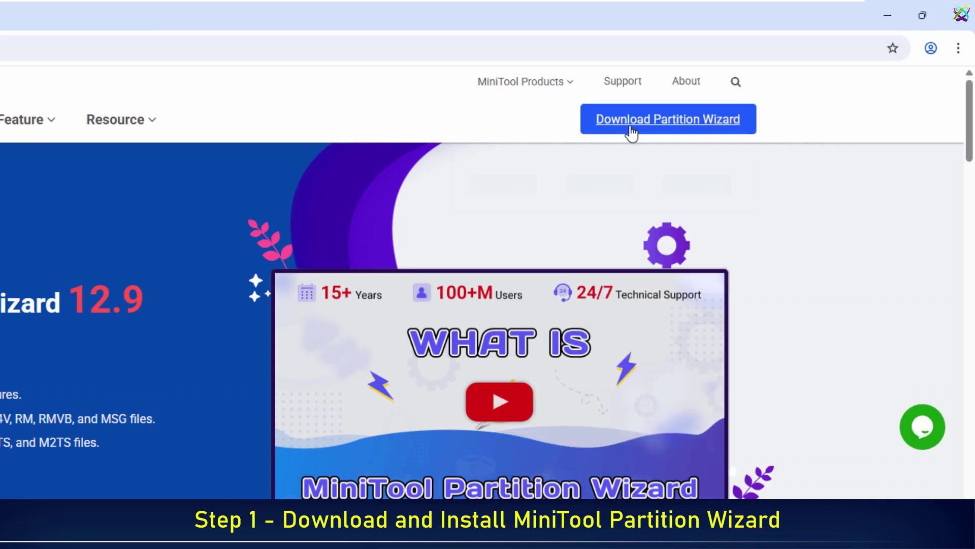
{"action": "mouse_move", "coordinate": [631, 133]}
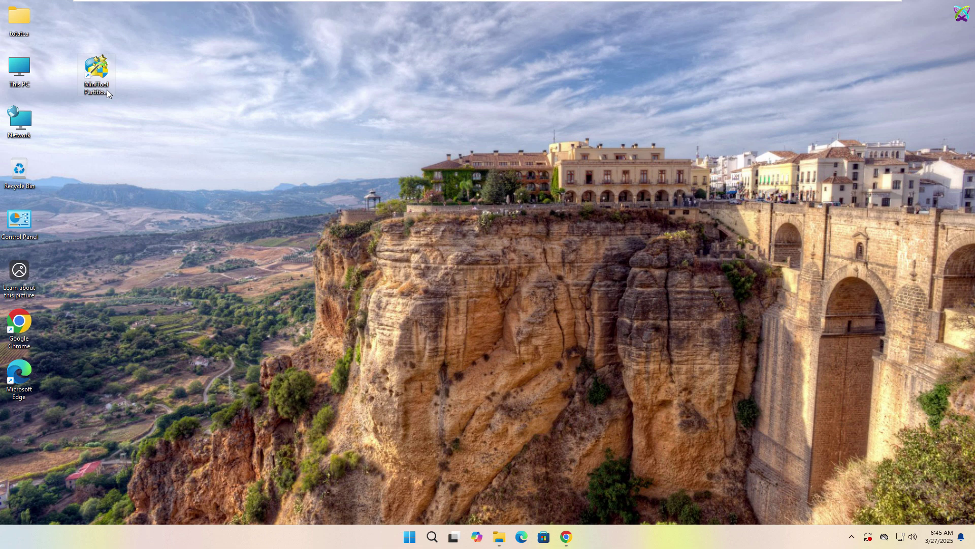
- Launch MiniTool Partition Wizard as administrator, approving the UAC prompt
{"action": "right_click", "coordinate": [107, 67]}
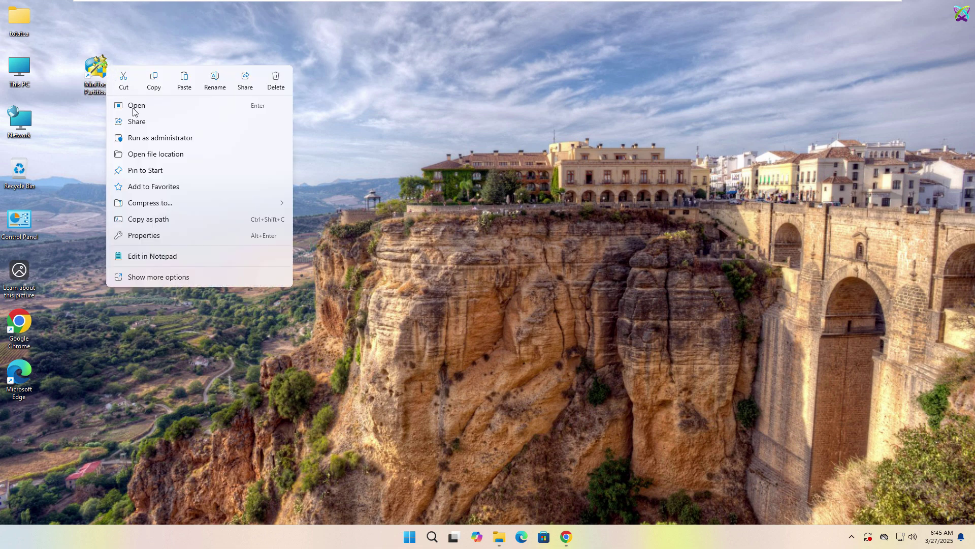
{"action": "left_click", "coordinate": [154, 138]}
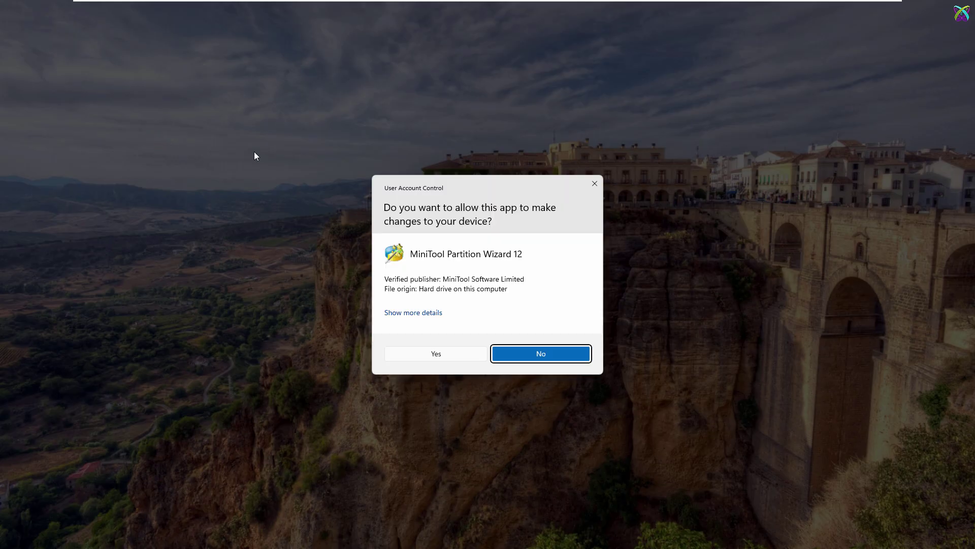
{"action": "left_click", "coordinate": [440, 350]}
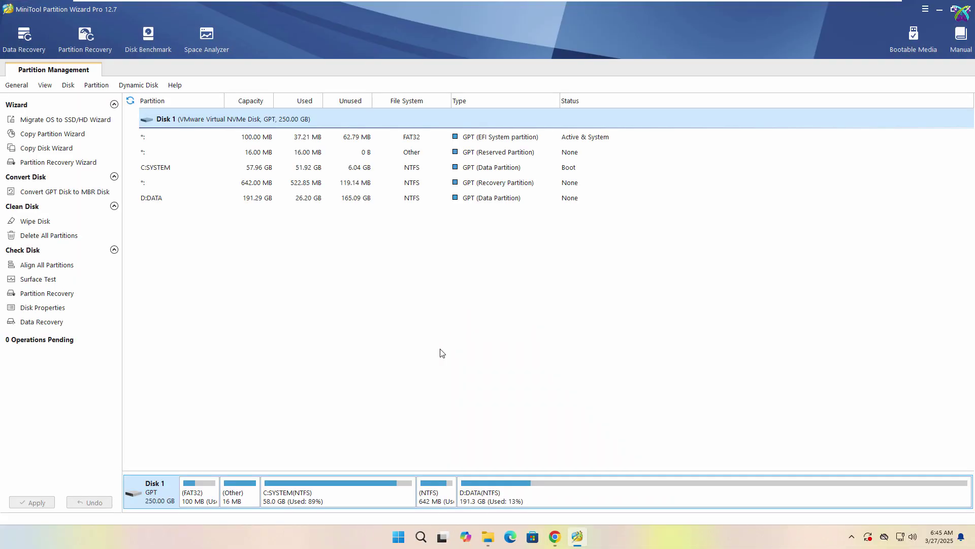
- Drag the disk map up beneath the partition list and select the D:DATA partition
{"action": "left_click_drag", "start_coordinate": [187, 469], "coordinate": [218, 220]}
{"action": "left_click", "coordinate": [198, 292]}
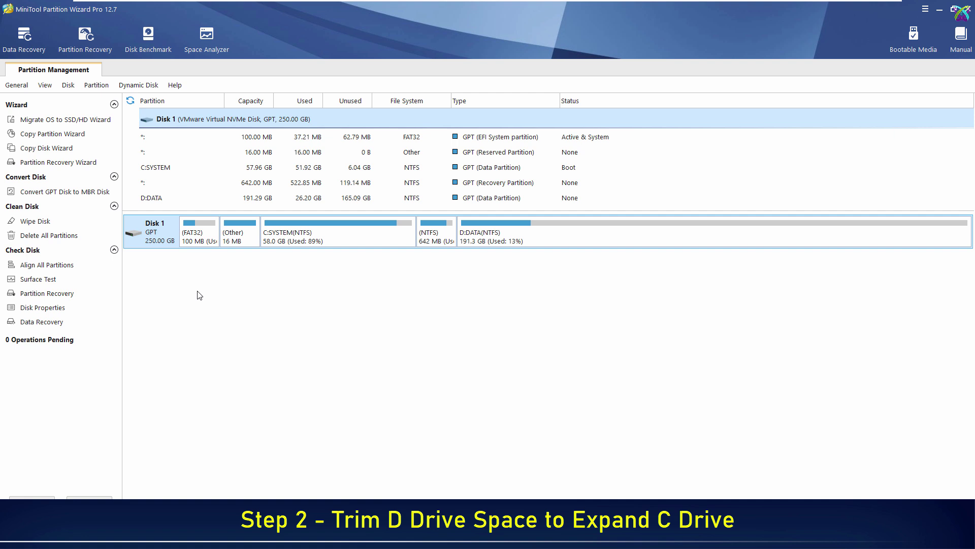
{"action": "left_click", "coordinate": [434, 235]}
{"action": "left_click", "coordinate": [506, 233]}
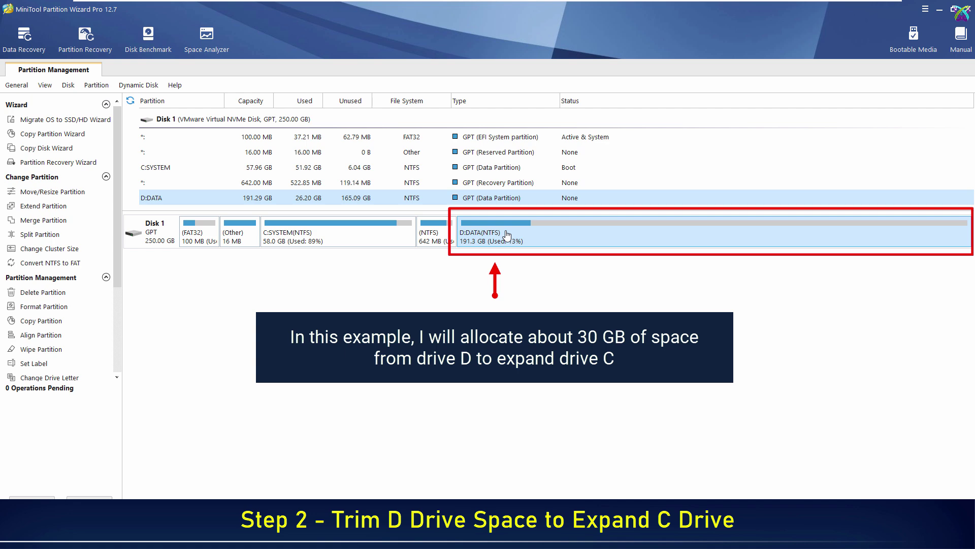
- Move/Resize D:DATA from its start to 160.35 GB, leaving 30.94 GB unallocated before it
{"action": "left_click", "coordinate": [507, 234]}
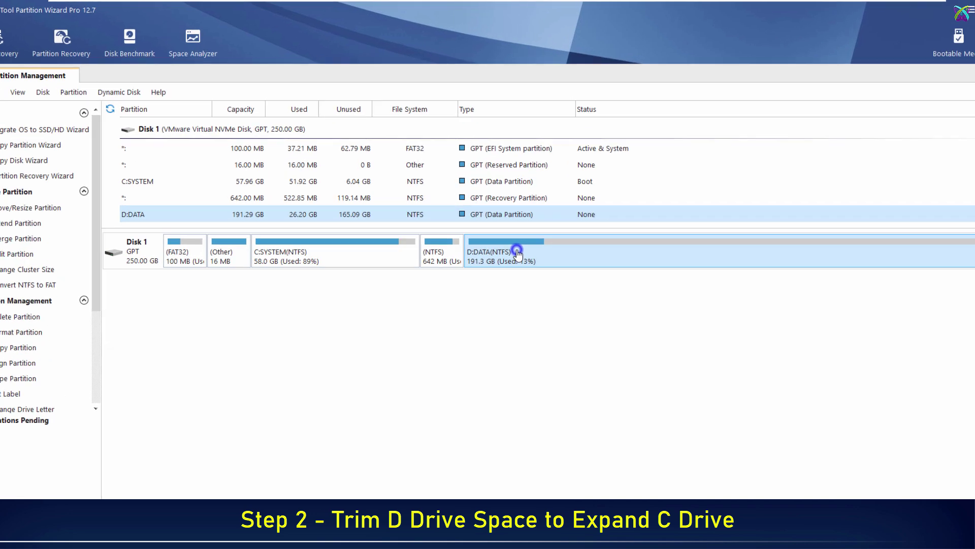
{"action": "right_click", "coordinate": [573, 348]}
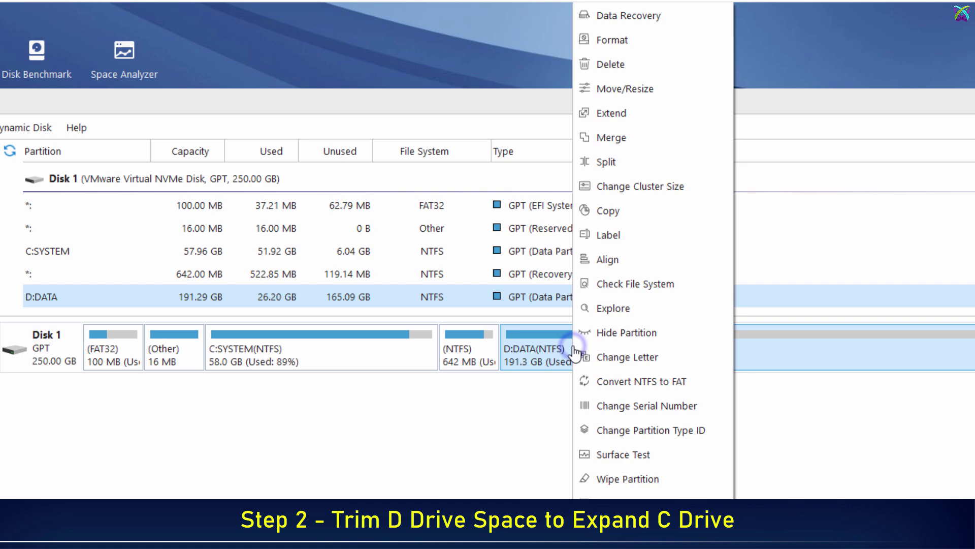
{"action": "left_click", "coordinate": [697, 95]}
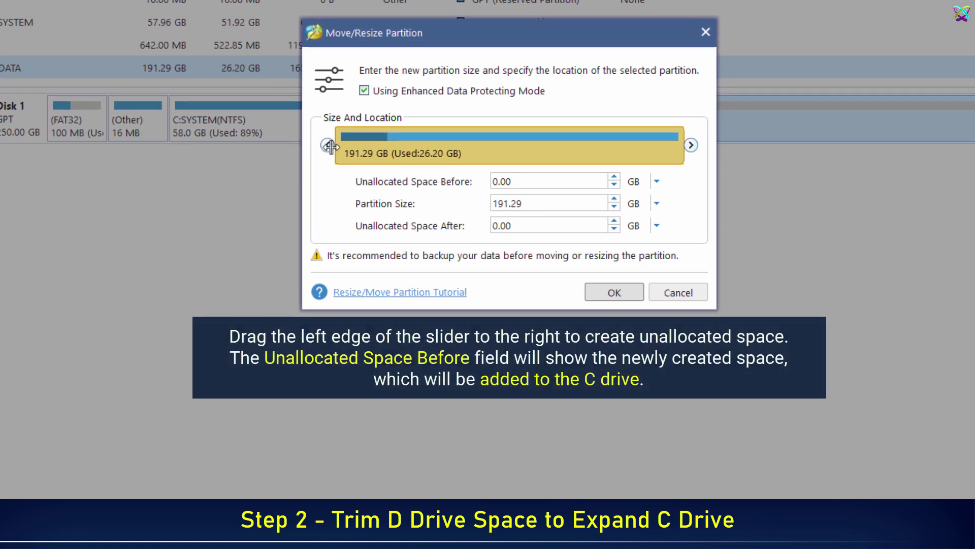
{"action": "left_click_drag", "start_coordinate": [332, 146], "coordinate": [384, 154]}
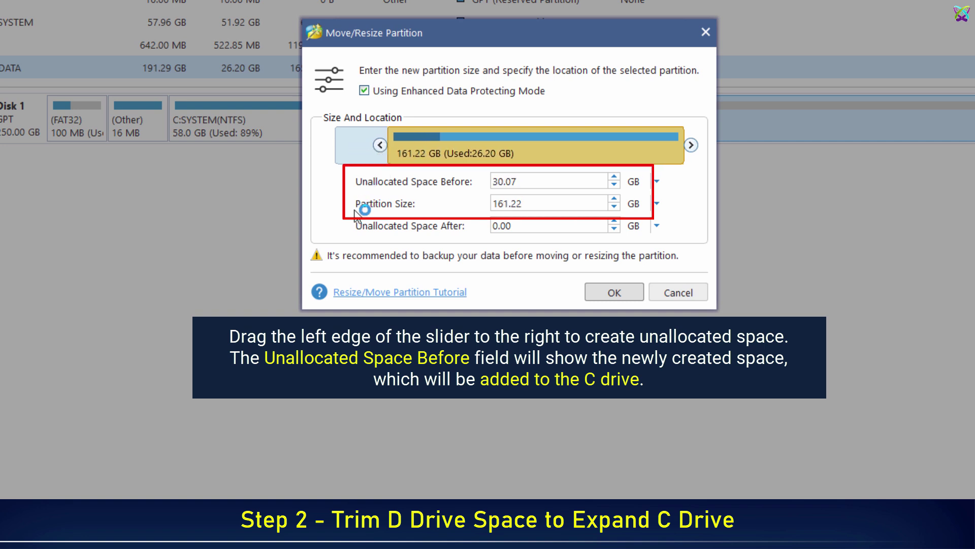
{"action": "left_click_drag", "start_coordinate": [381, 147], "coordinate": [384, 148]}
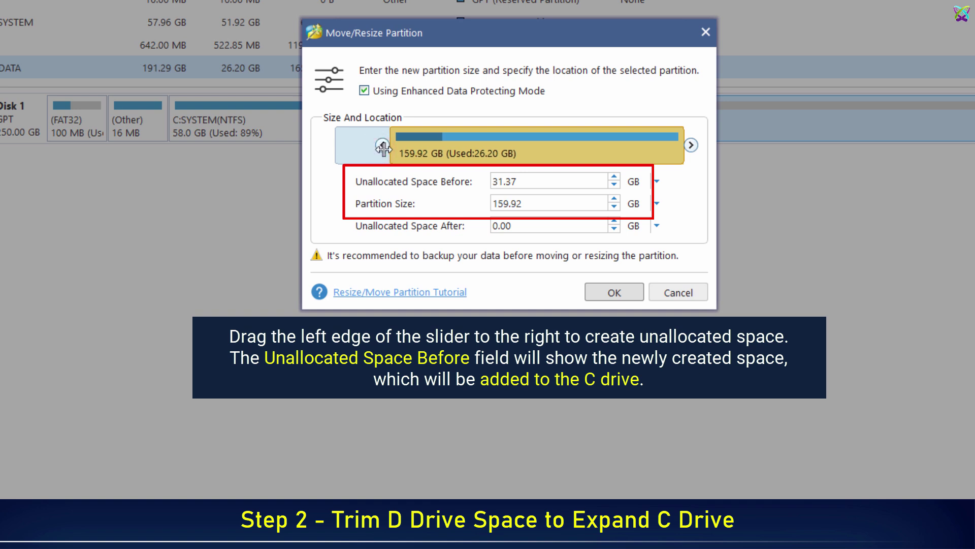
{"action": "left_click_drag", "start_coordinate": [383, 148], "coordinate": [382, 147]}
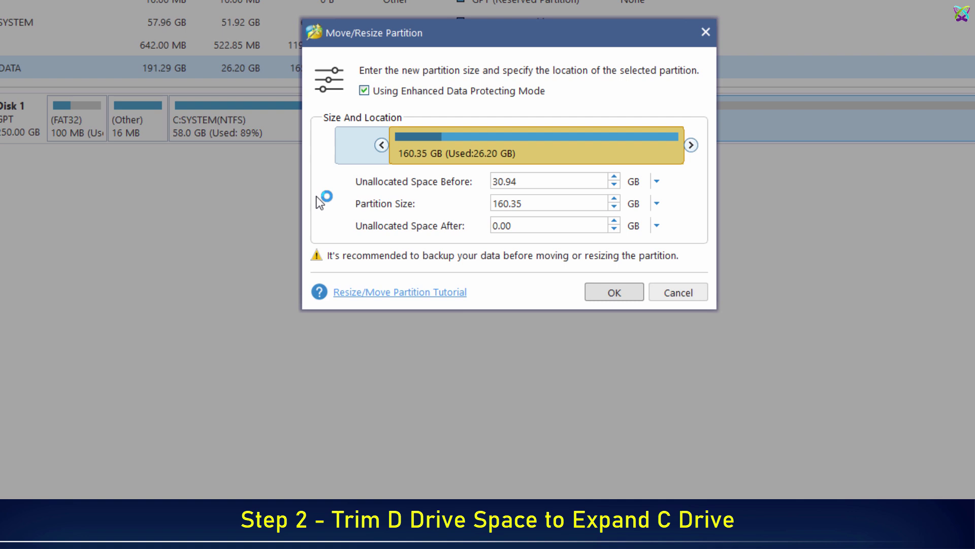
{"action": "left_click", "coordinate": [601, 300]}
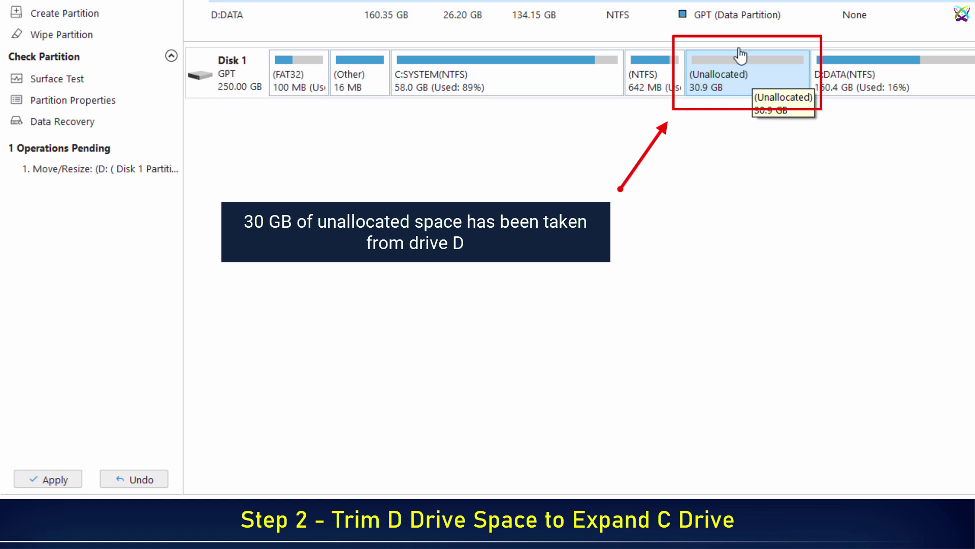
- Apply the pending D:DATA shrink, confirm it, and dismiss the success message
{"action": "left_click", "coordinate": [62, 485]}
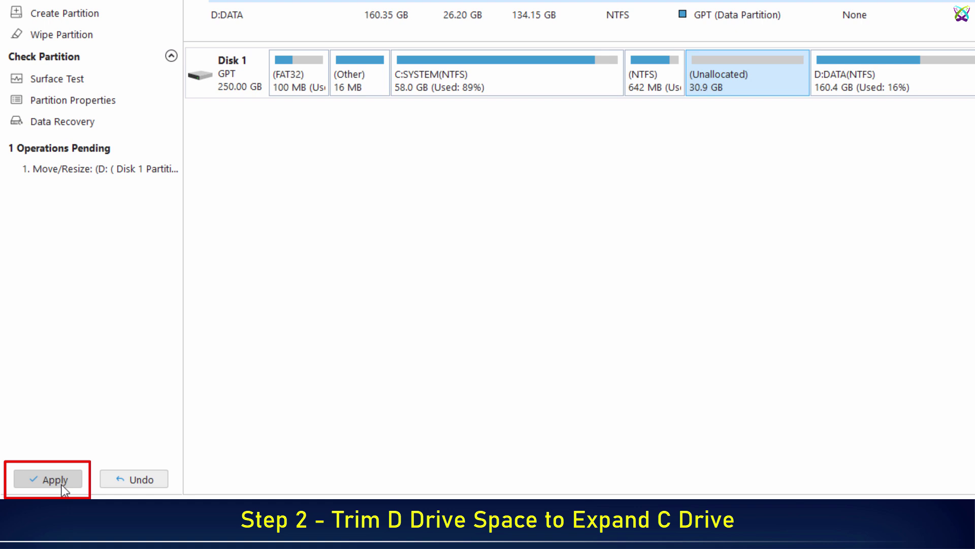
{"action": "left_click", "coordinate": [62, 485]}
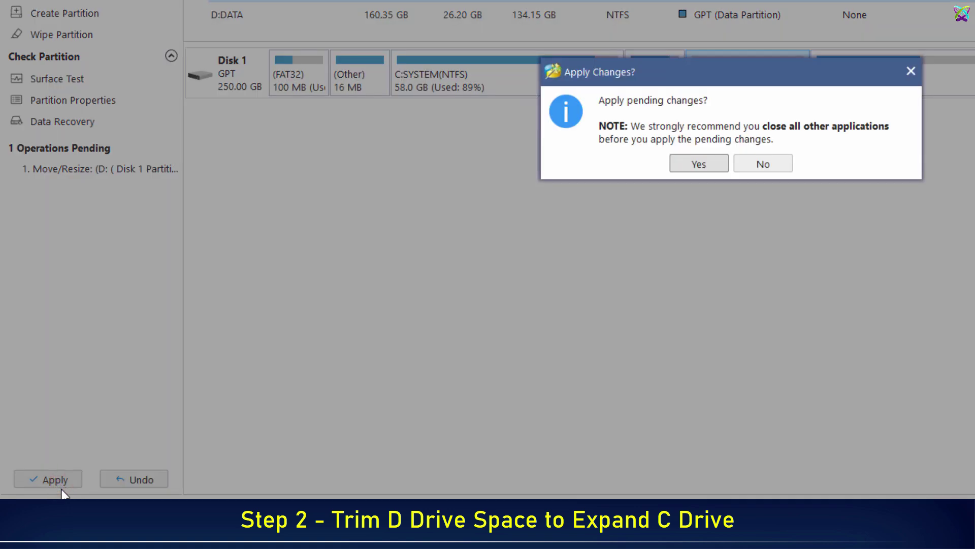
{"action": "left_click", "coordinate": [719, 171]}
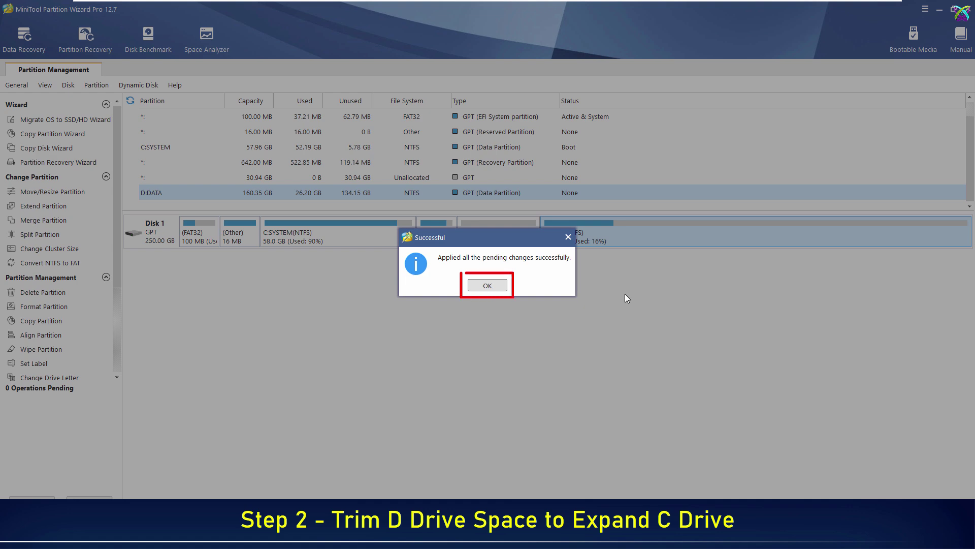
{"action": "left_click", "coordinate": [480, 285]}
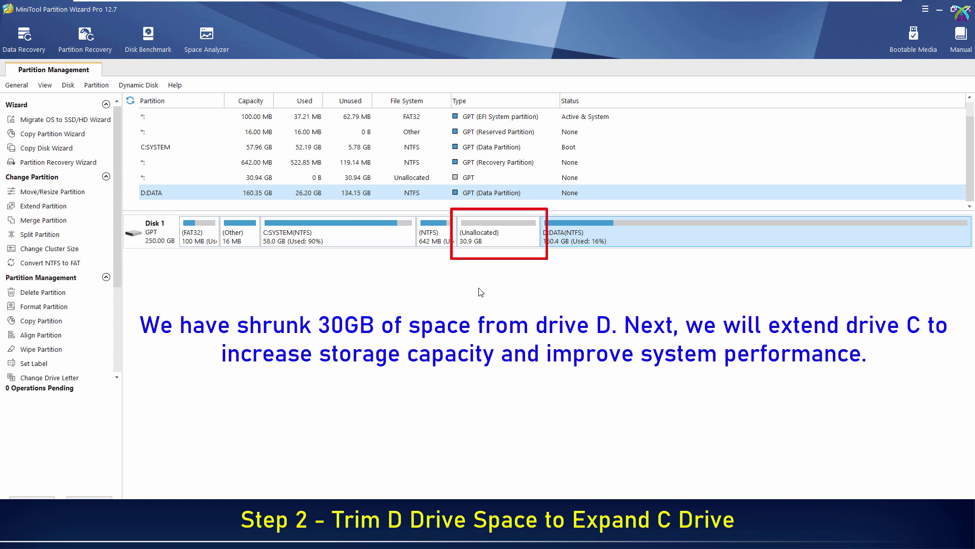
- Extend C:SYSTEM to 88.90 GB by taking all 30.94 GB from the unallocated space
{"action": "left_click", "coordinate": [510, 242]}
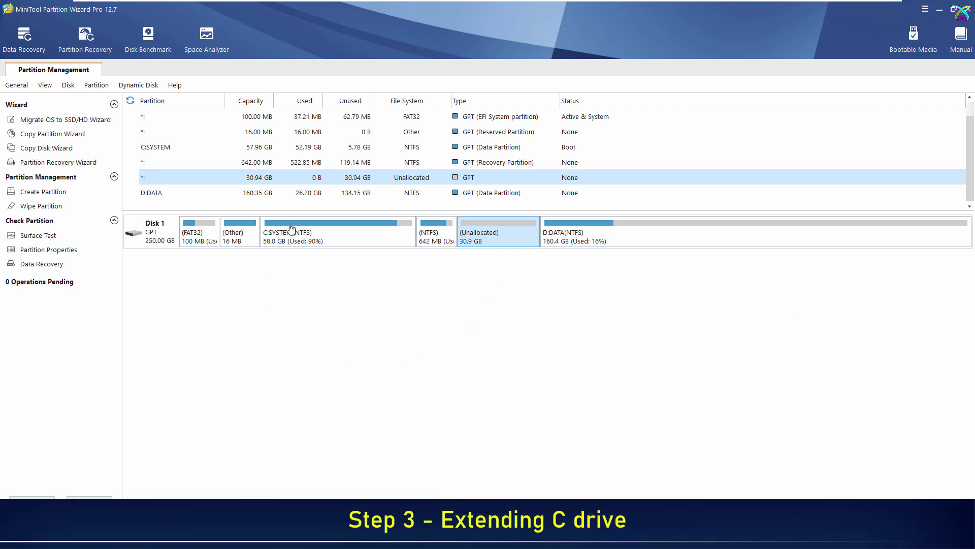
{"action": "left_click", "coordinate": [291, 226]}
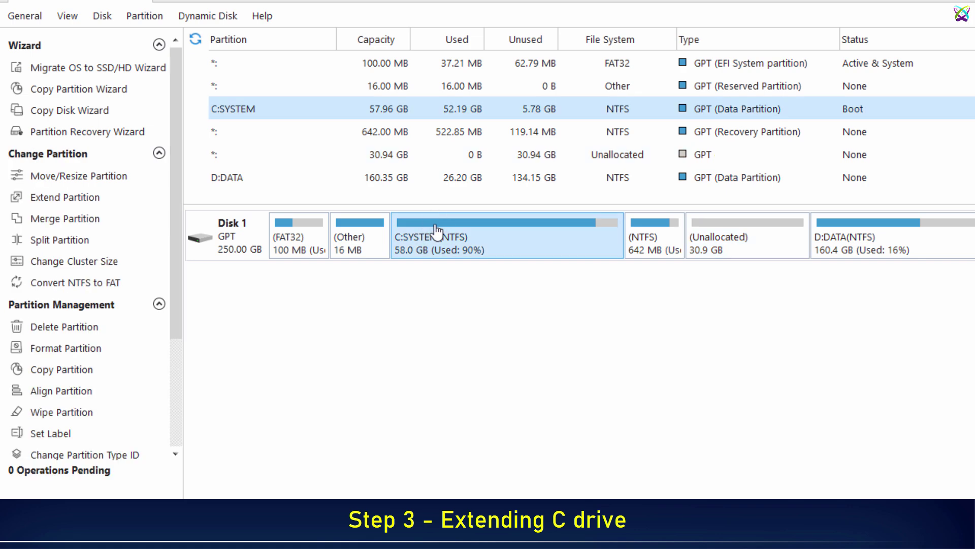
{"action": "right_click", "coordinate": [437, 232]}
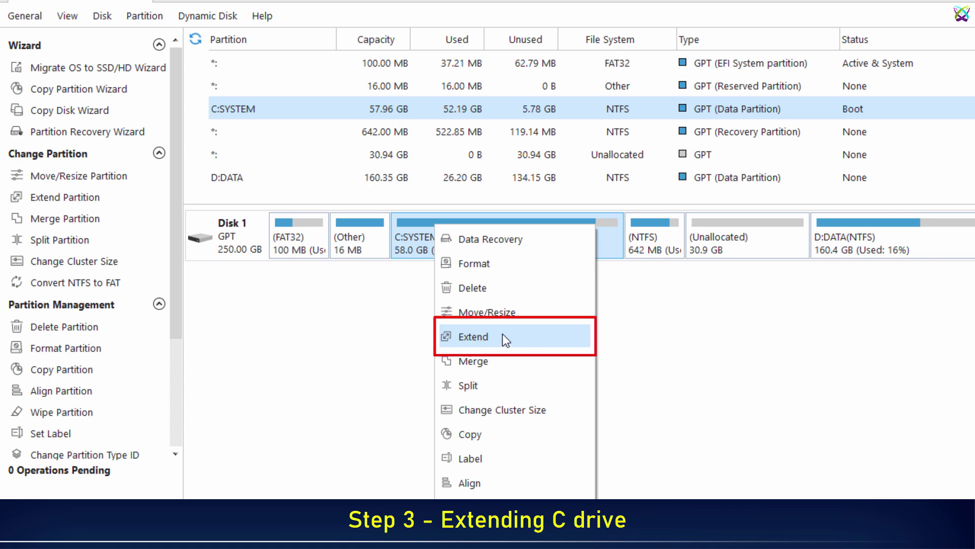
{"action": "left_click", "coordinate": [547, 335]}
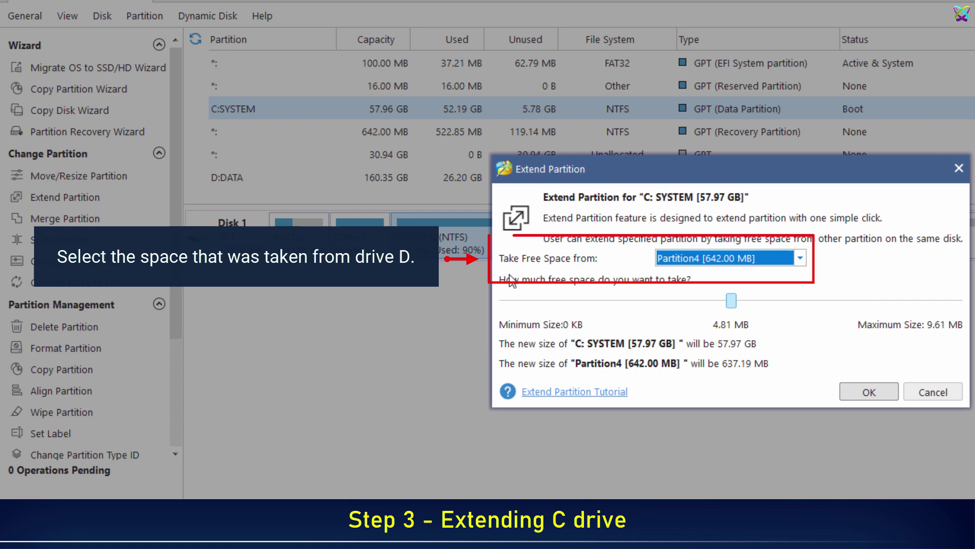
{"action": "left_click", "coordinate": [800, 258]}
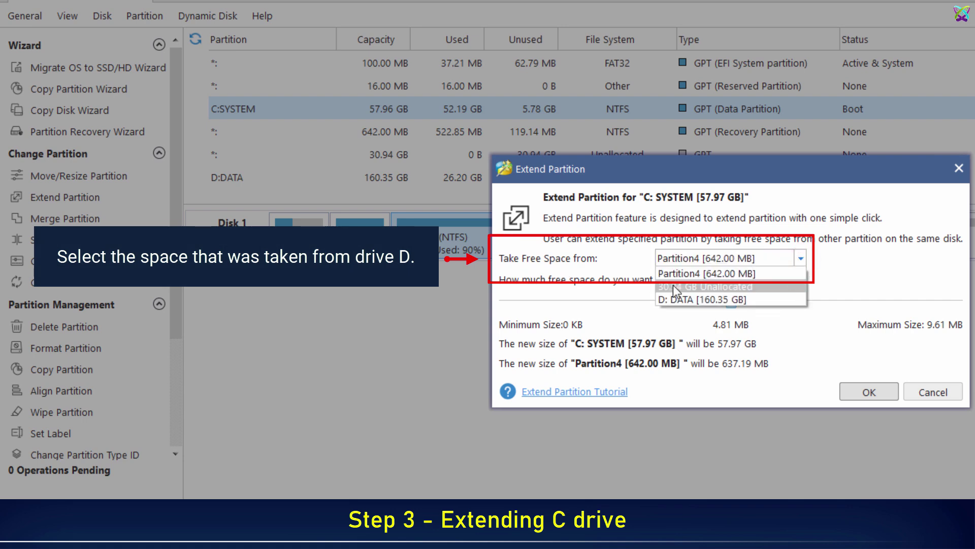
{"action": "left_click", "coordinate": [737, 287]}
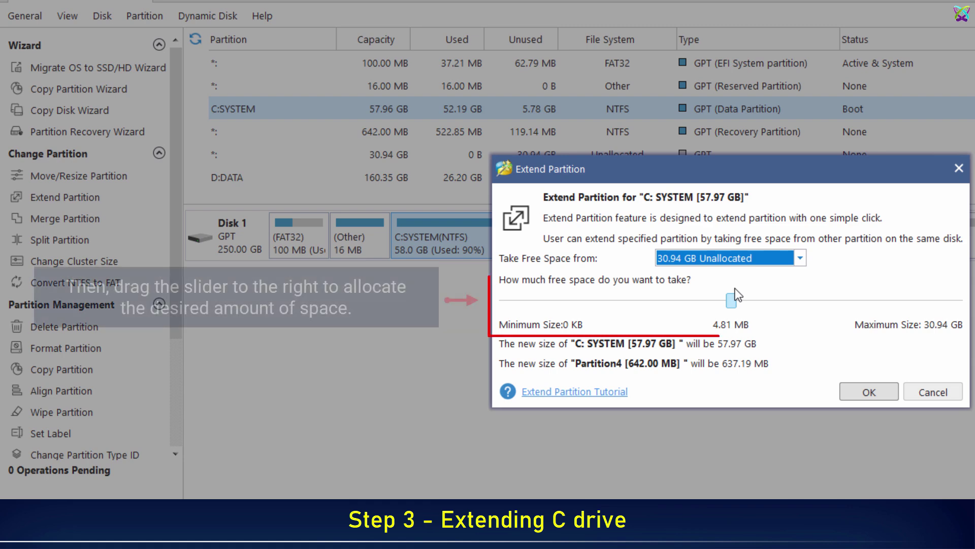
{"action": "left_click_drag", "start_coordinate": [729, 303], "coordinate": [956, 300]}
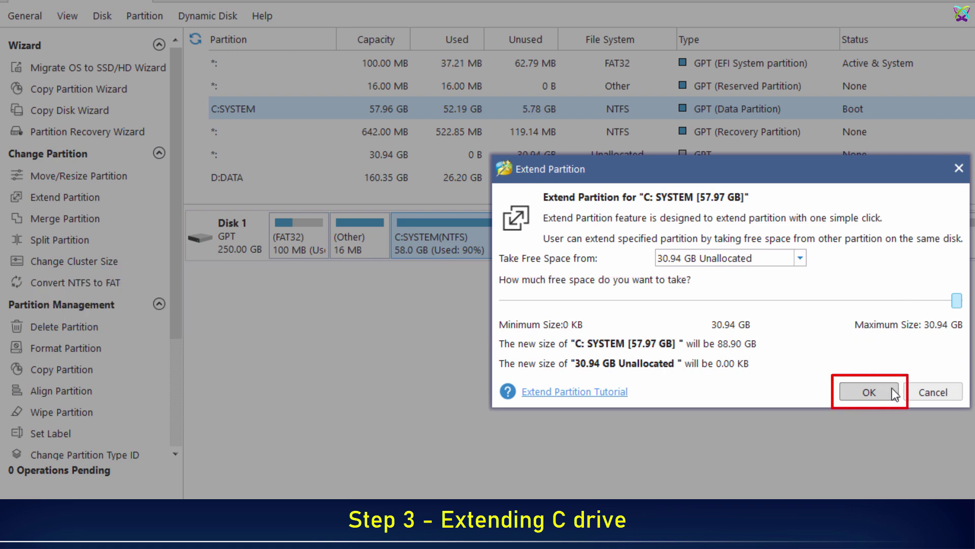
{"action": "left_click", "coordinate": [869, 392]}
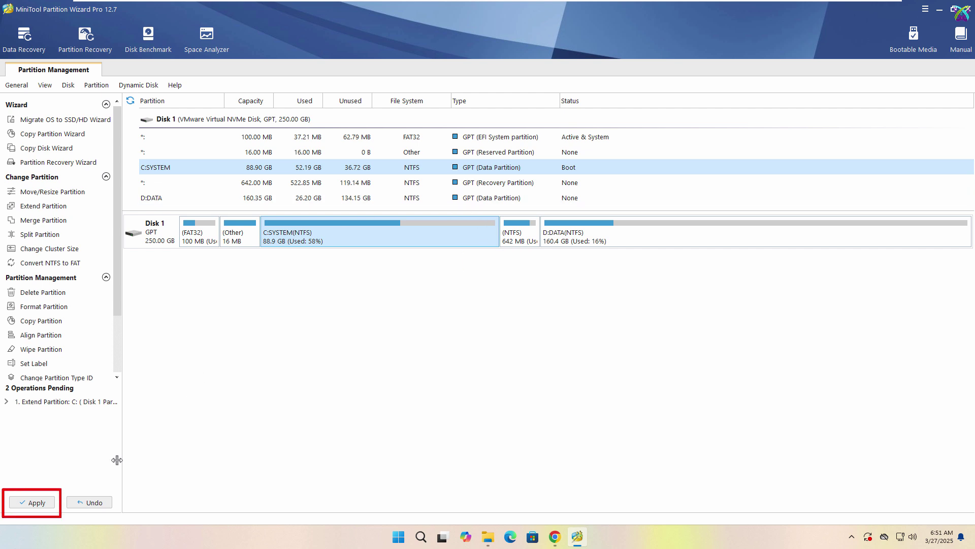
- Apply the pending C:SYSTEM extension and confirm the changes
{"action": "left_click", "coordinate": [38, 502]}
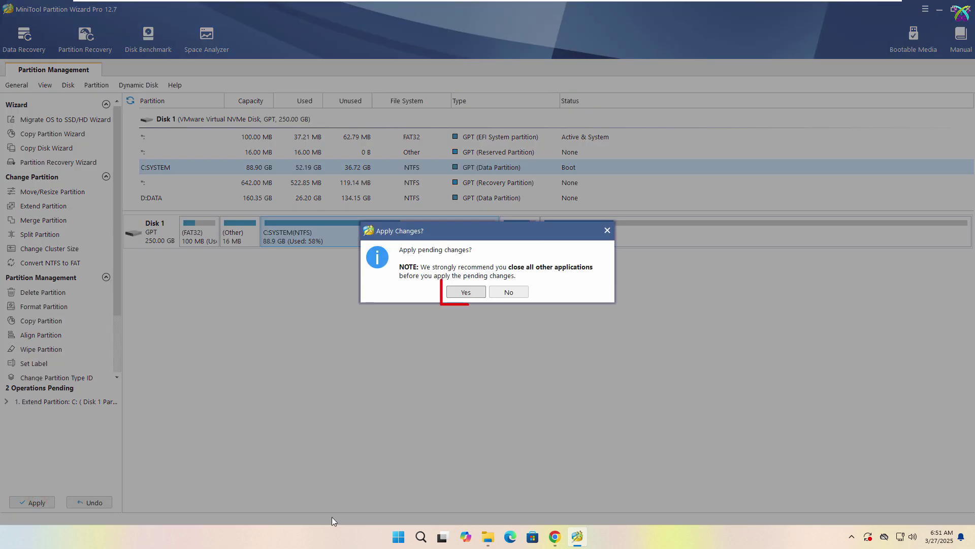
{"action": "left_click", "coordinate": [466, 293]}
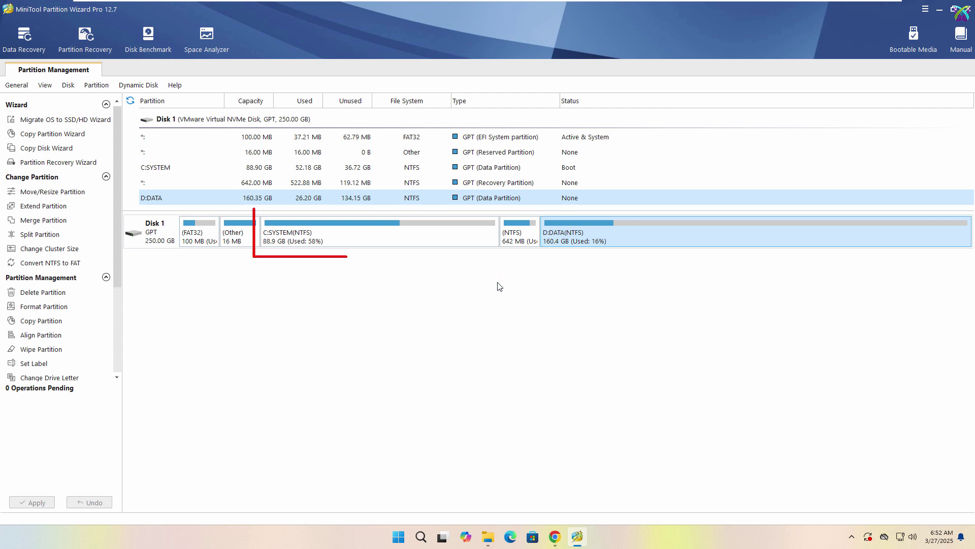
{"action": "left_click", "coordinate": [498, 286]}
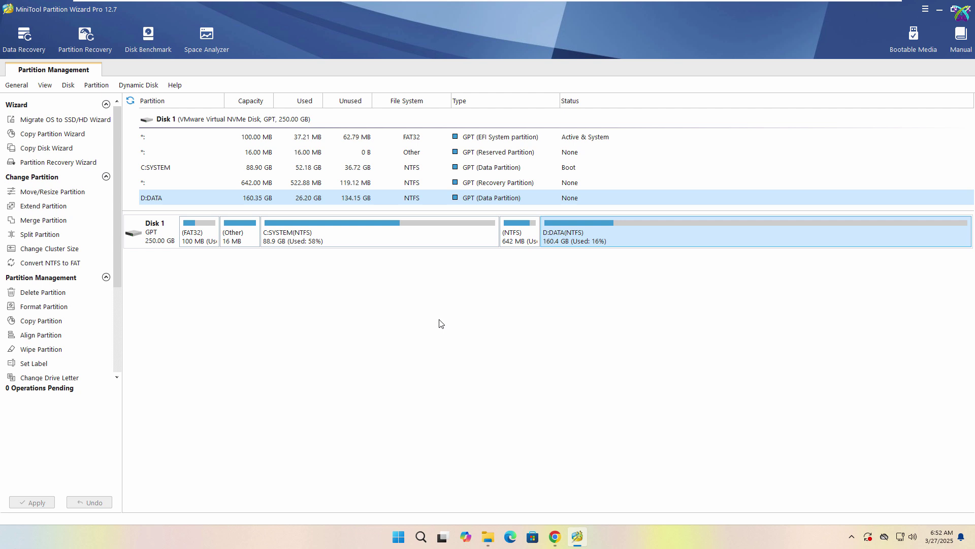
- In This PC, verify SYSTEM (C:) shows 30.9 GB free of 88.9 GB and check DATA (D:)
{"action": "left_click", "coordinate": [483, 537]}
{"action": "left_click", "coordinate": [206, 98]}
{"action": "left_click", "coordinate": [261, 104]}
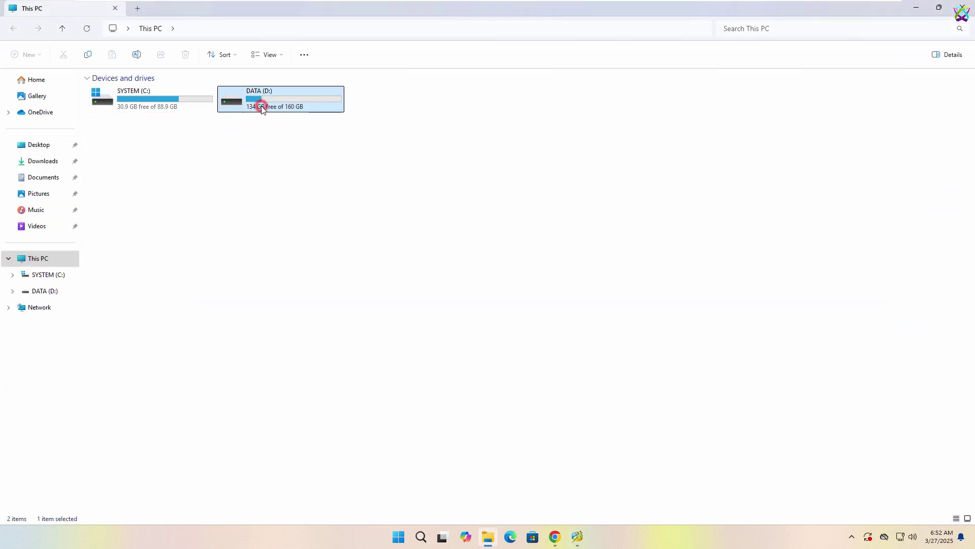